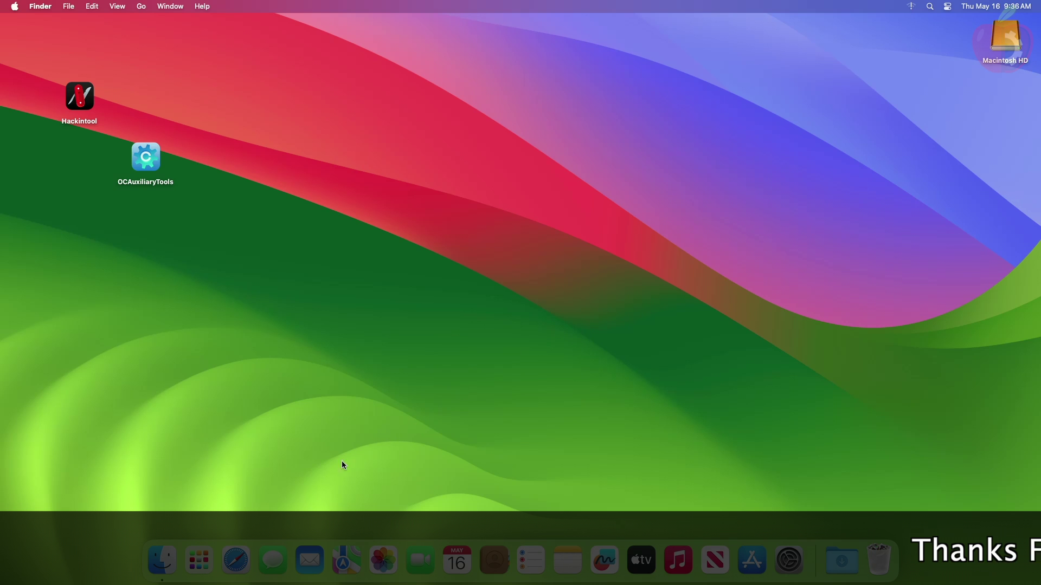
Launch Disk Utility from the Utilities folder of the app grid, then quit it
{"action": "left_click", "coordinate": [199, 561]}
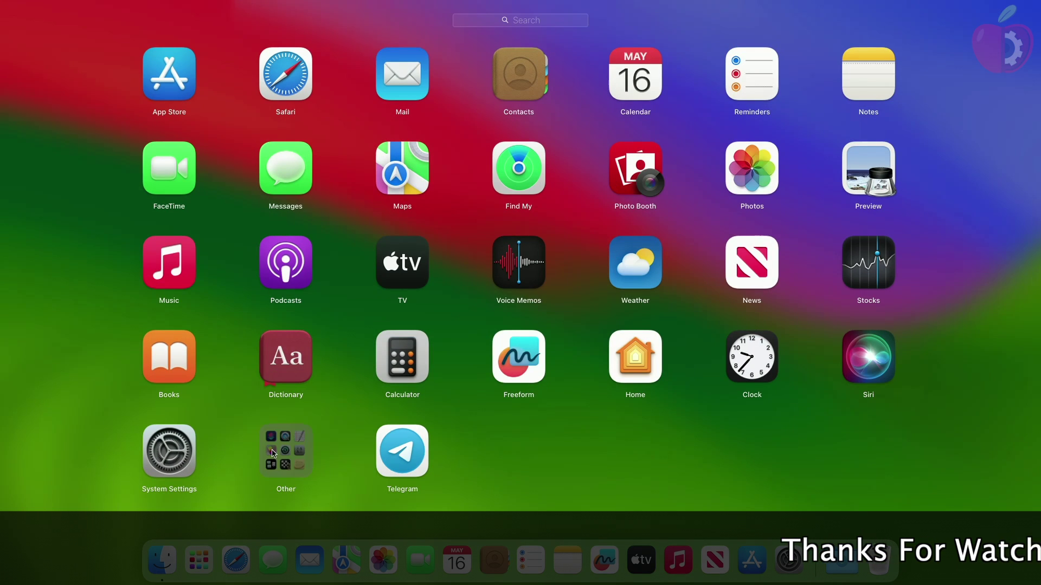
{"action": "left_click", "coordinate": [274, 454]}
{"action": "left_click", "coordinate": [853, 290]}
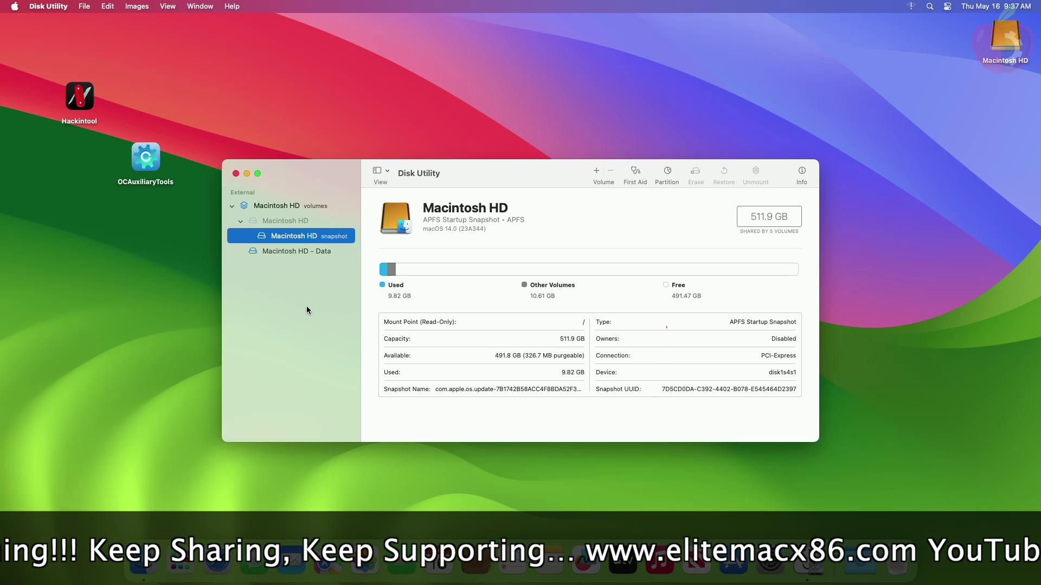
{"action": "key", "text": "super+q"}
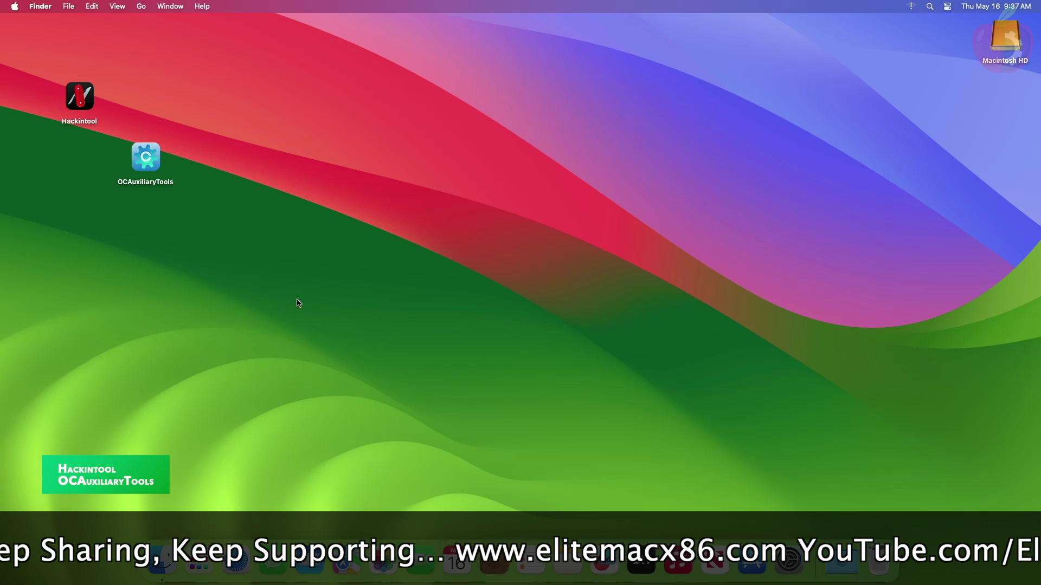
Point out the Hackintool and OCAuxiliaryTools apps on the desktop
{"action": "left_click", "coordinate": [89, 99]}
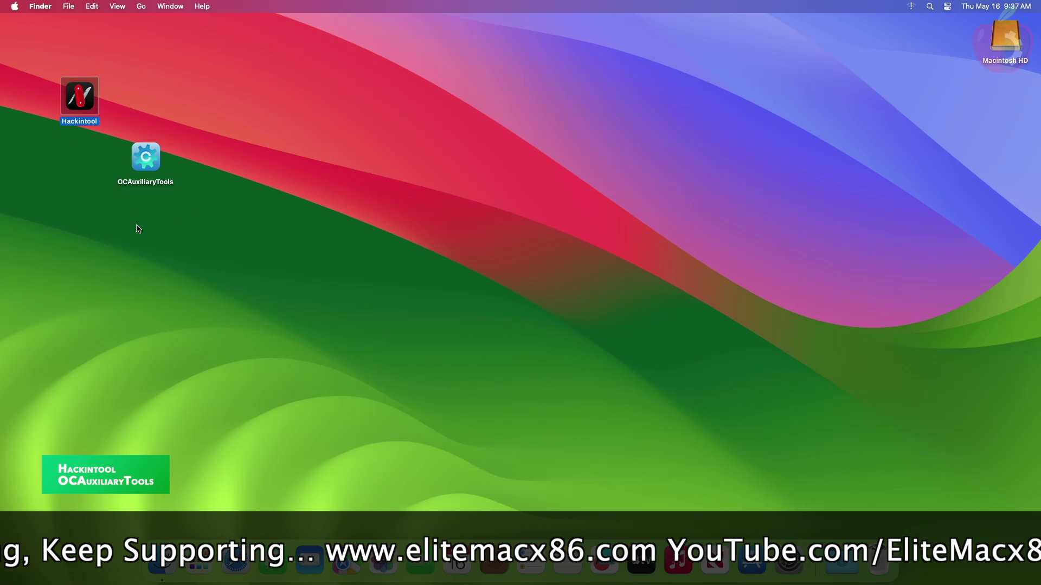
{"action": "left_click", "coordinate": [144, 160]}
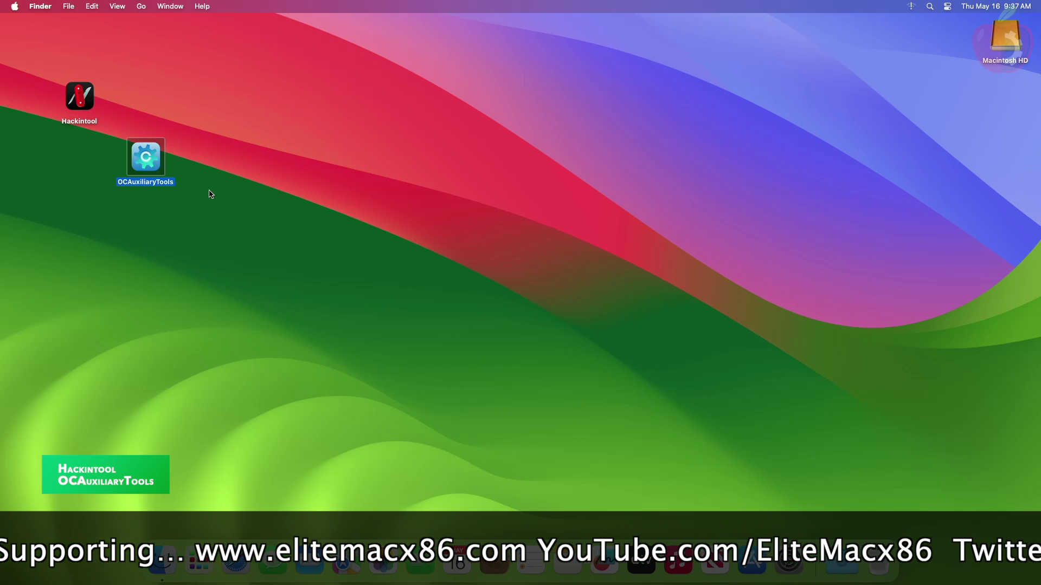
{"action": "left_click", "coordinate": [257, 226]}
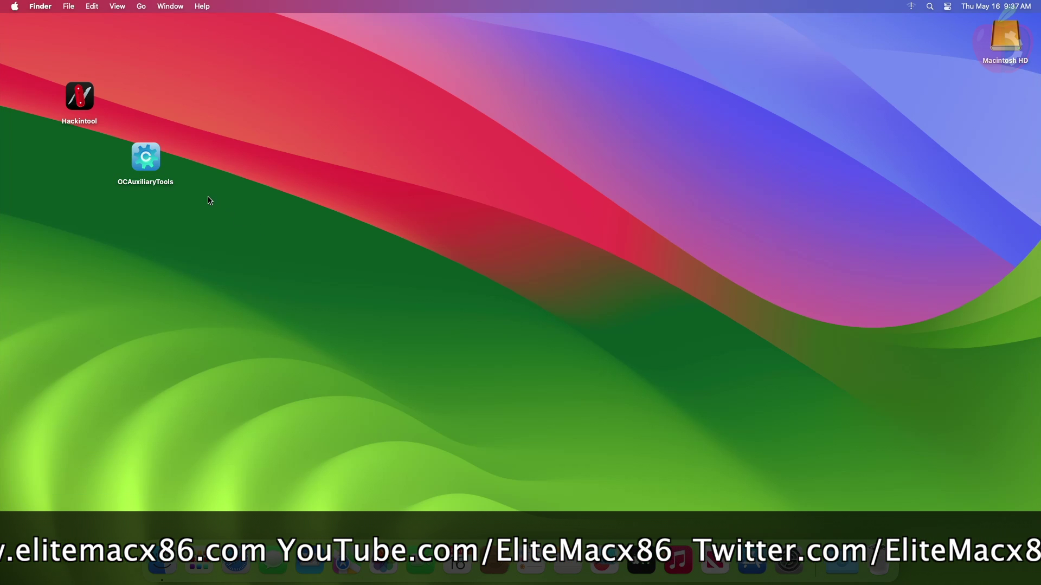
Copy the WD Black SN750 NVMe drive's path from Hackintool's PCIe list, then quit Hackintool
{"action": "left_click", "coordinate": [86, 103]}
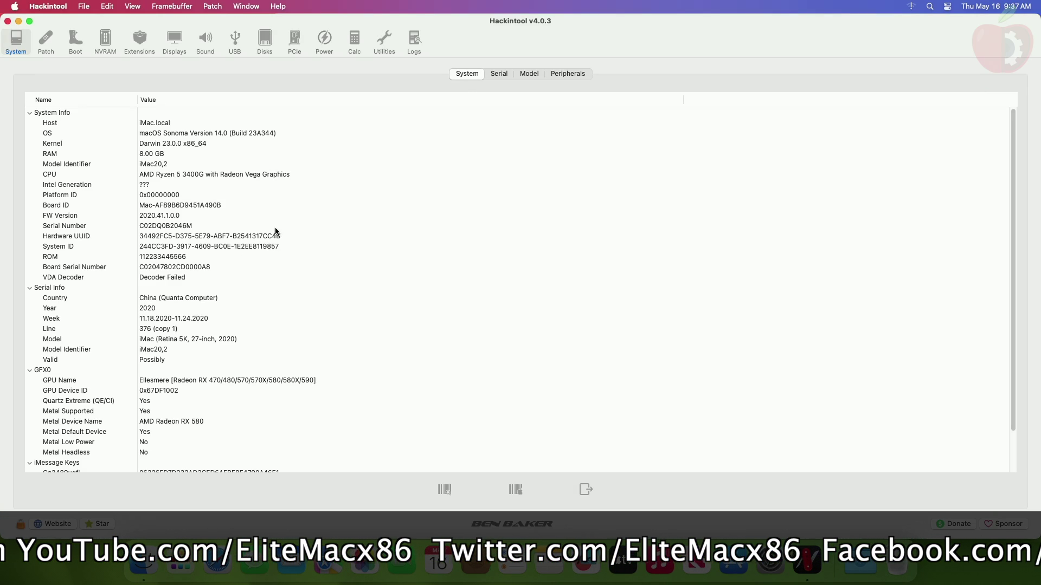
{"action": "left_click", "coordinate": [295, 39]}
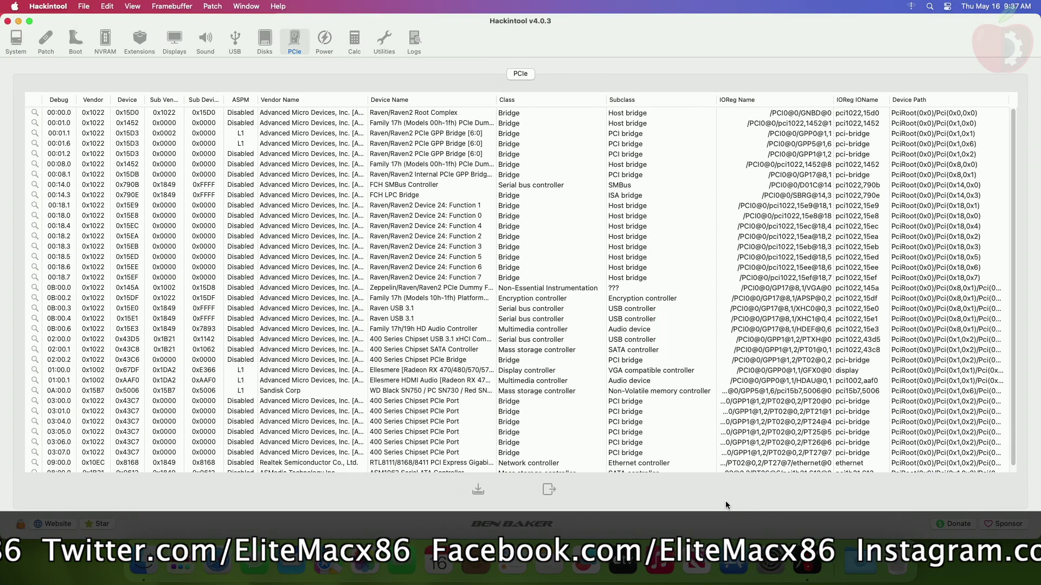
{"action": "left_click", "coordinate": [622, 391]}
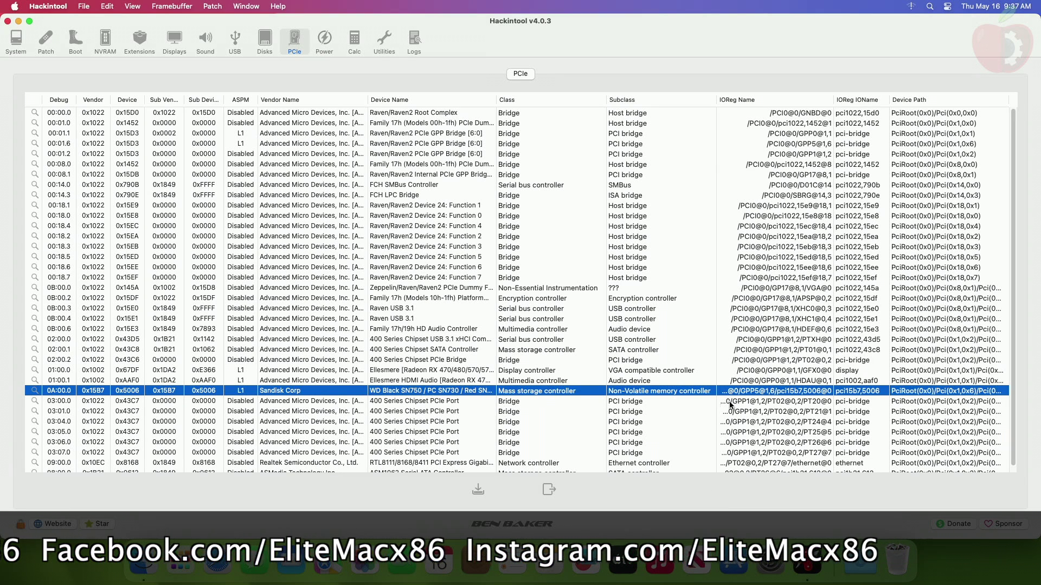
{"action": "right_click", "coordinate": [897, 392]}
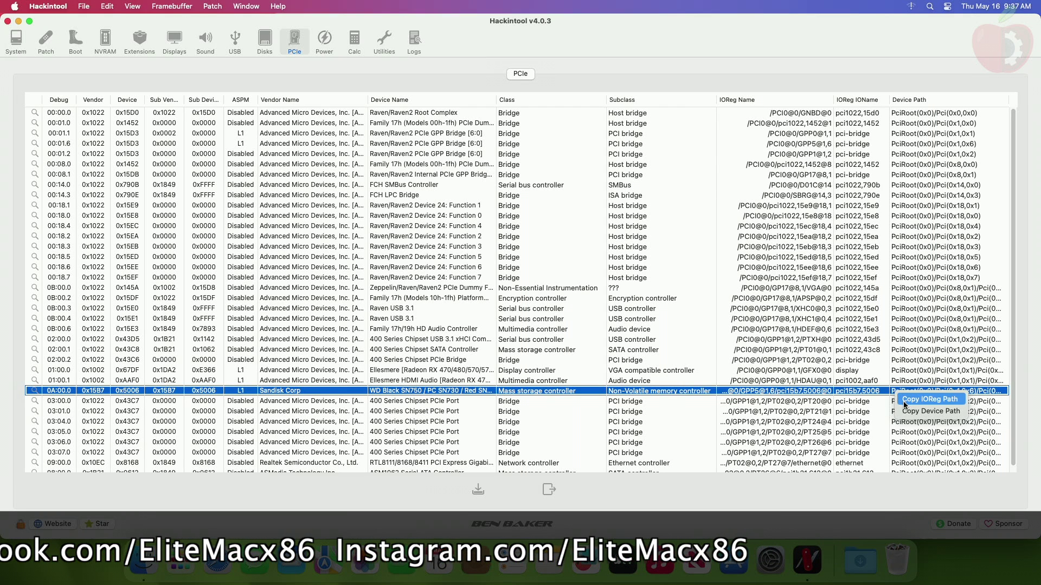
{"action": "left_click", "coordinate": [921, 400]}
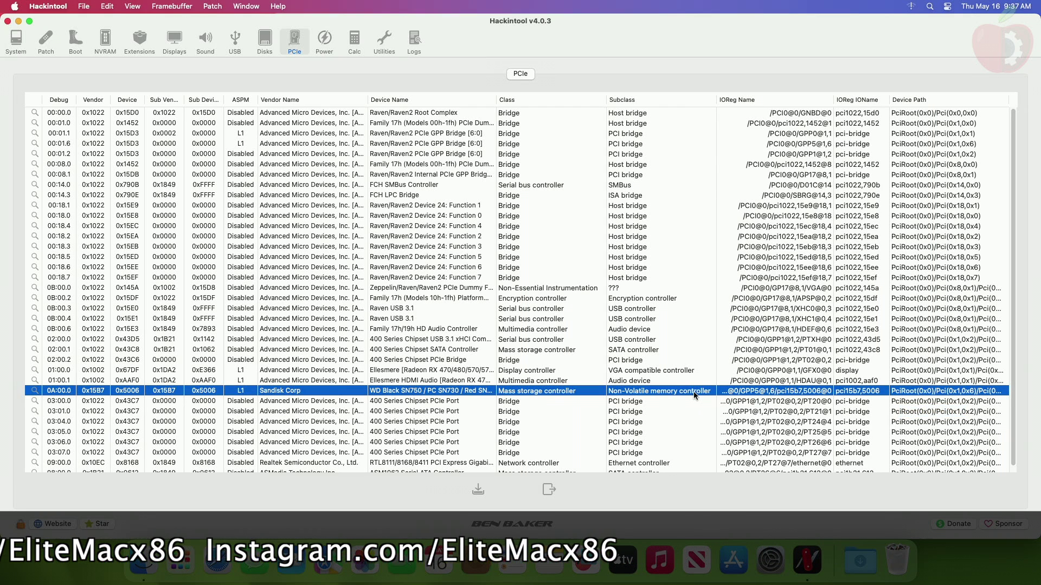
{"action": "key", "text": "super+q"}
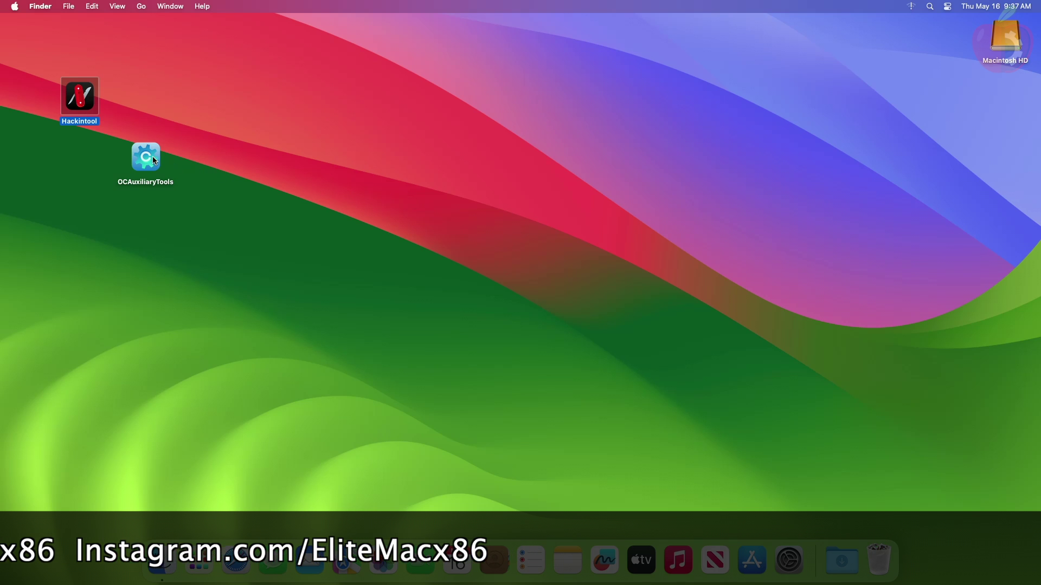
Launch OCAuxiliaryTools, mount the EFI partition with the password, and open its config.plist
{"action": "double_click", "coordinate": [153, 159]}
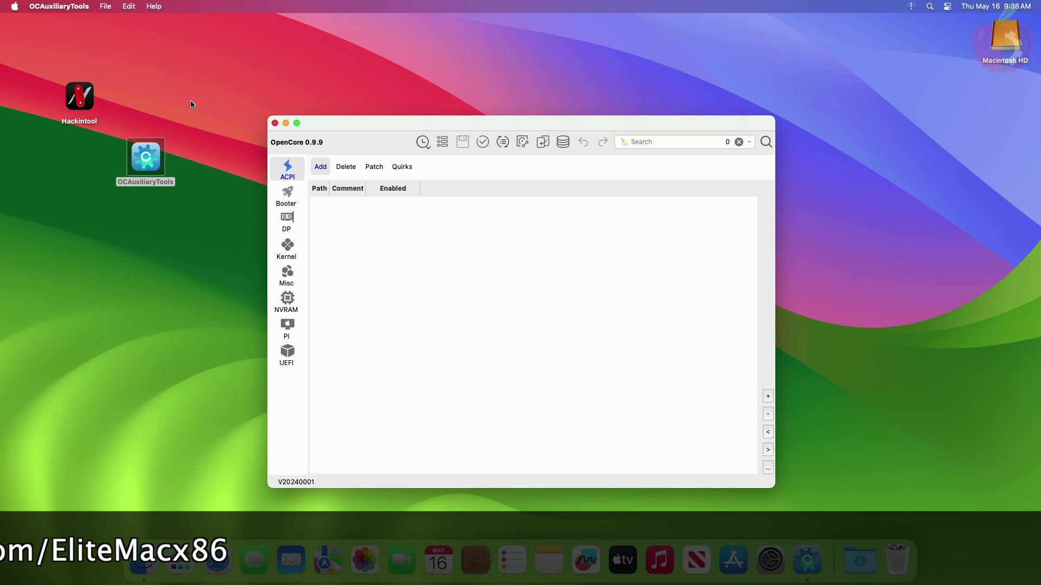
{"action": "left_click", "coordinate": [128, 6]}
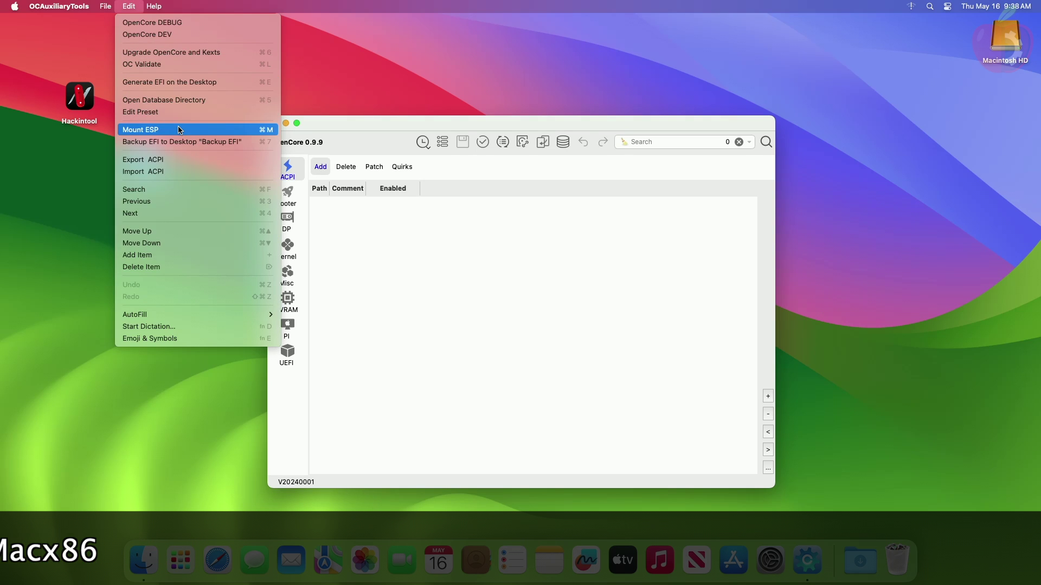
{"action": "left_click", "coordinate": [141, 130]}
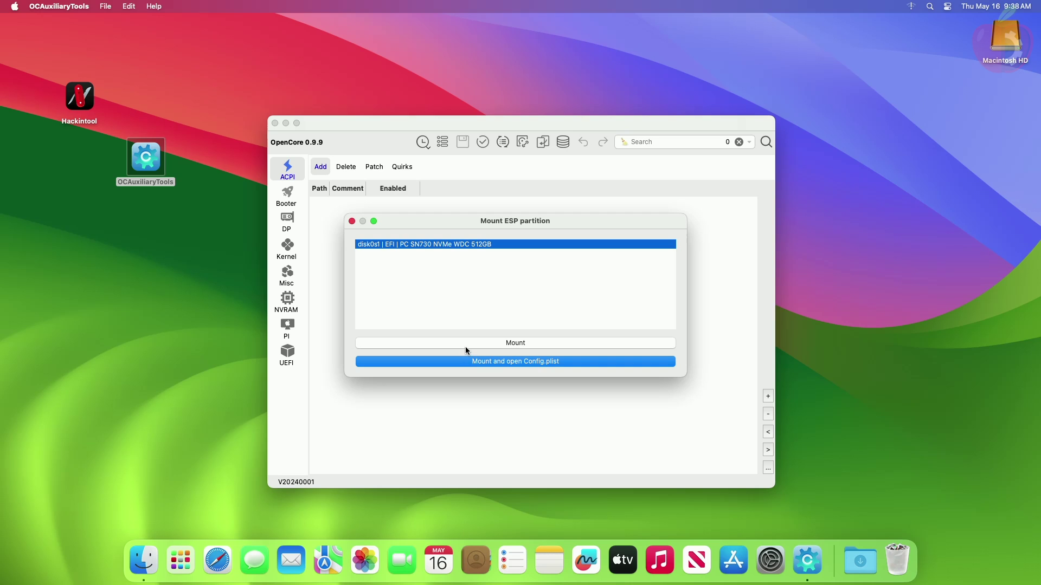
{"action": "left_click", "coordinate": [467, 362]}
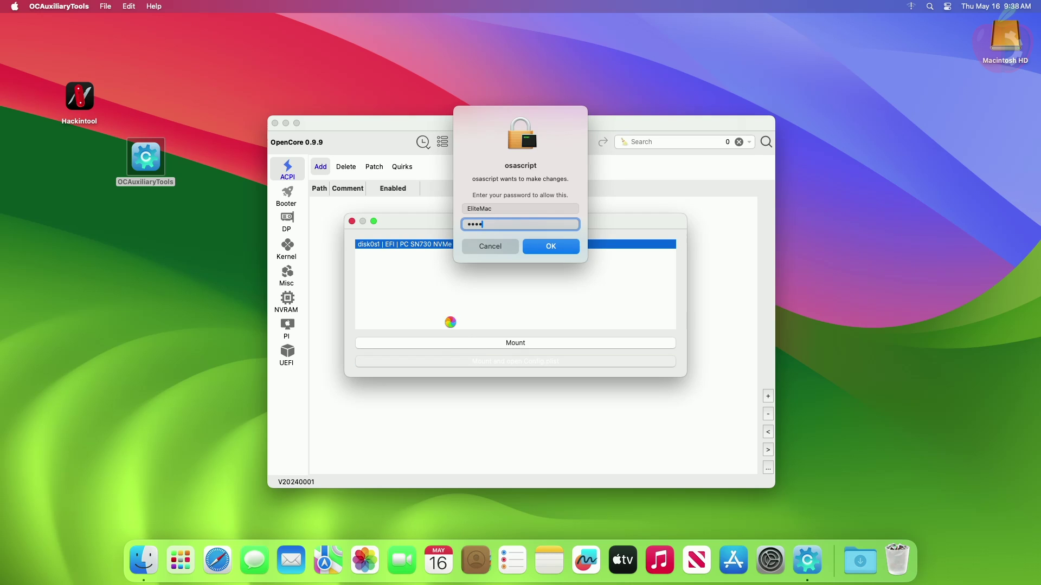
{"action": "key", "text": "Return"}
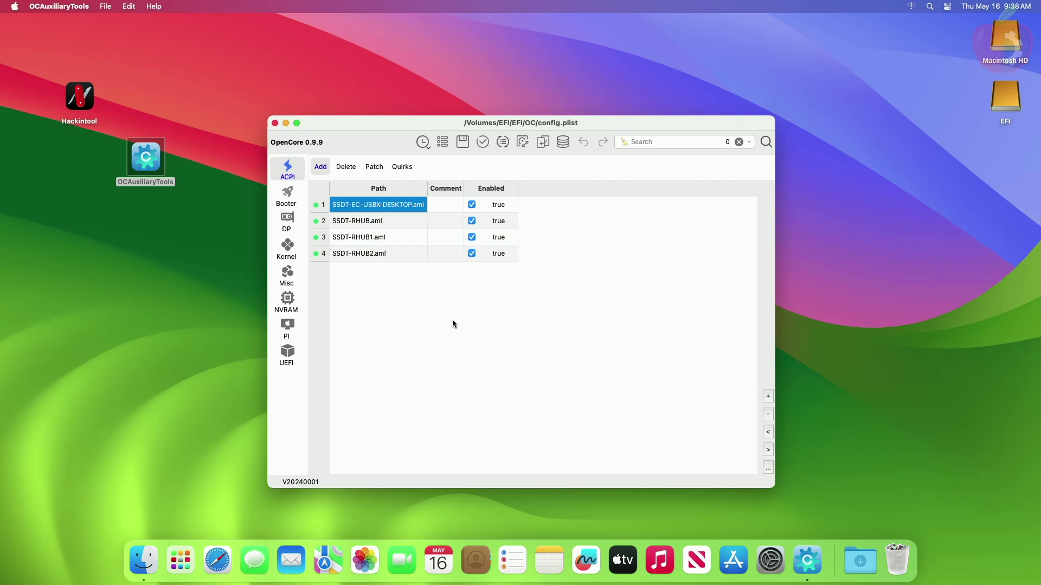
Add a DeviceProperties entry with the pasted NVMe path PciRoot(0x0)/Pci(0x1,0x6)/Pci(0x0,0x0)
{"action": "left_click", "coordinate": [288, 221]}
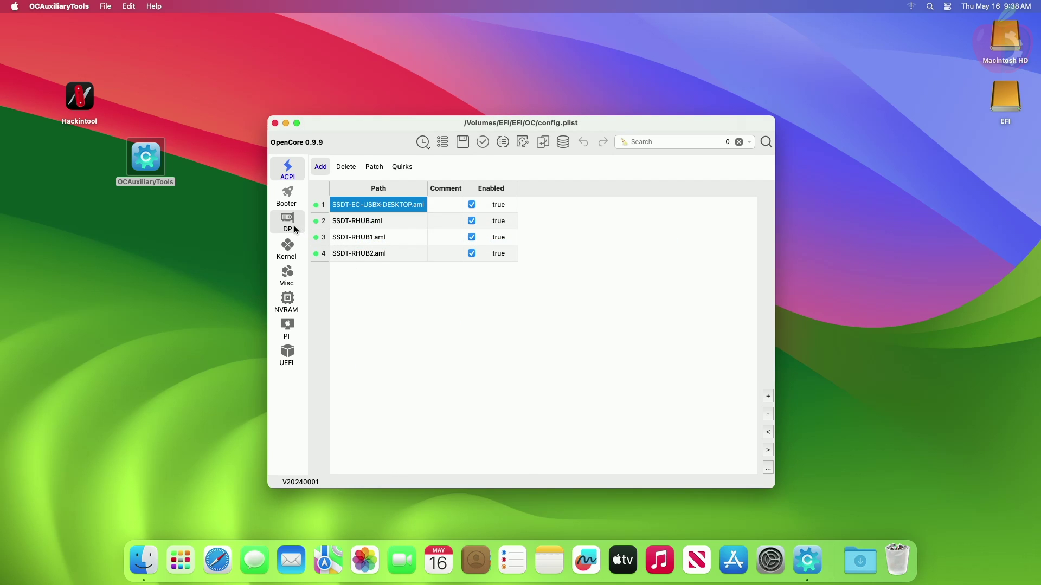
{"action": "left_click", "coordinate": [533, 432]}
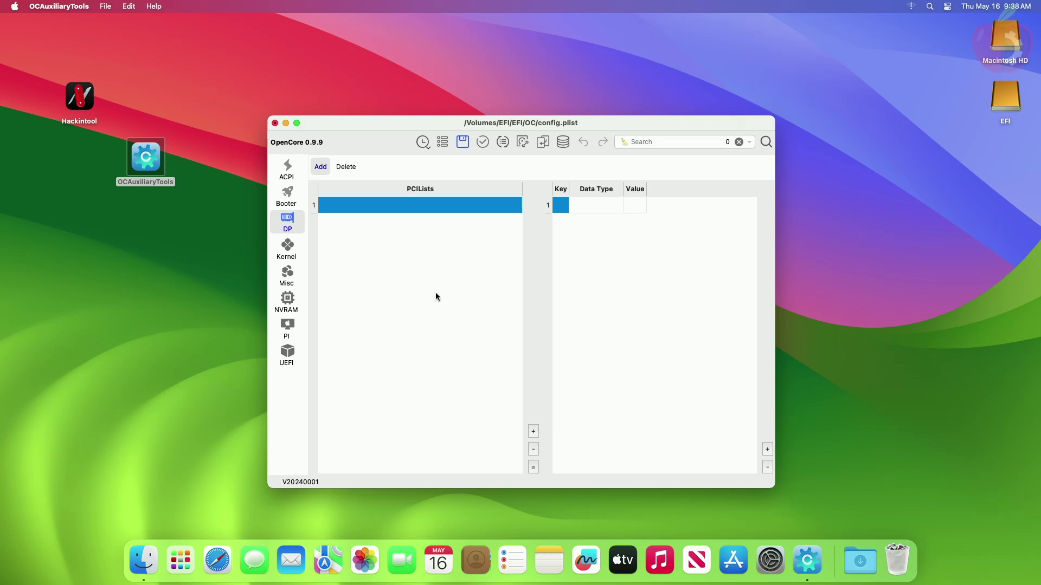
{"action": "double_click", "coordinate": [410, 211]}
{"action": "right_click", "coordinate": [410, 209]}
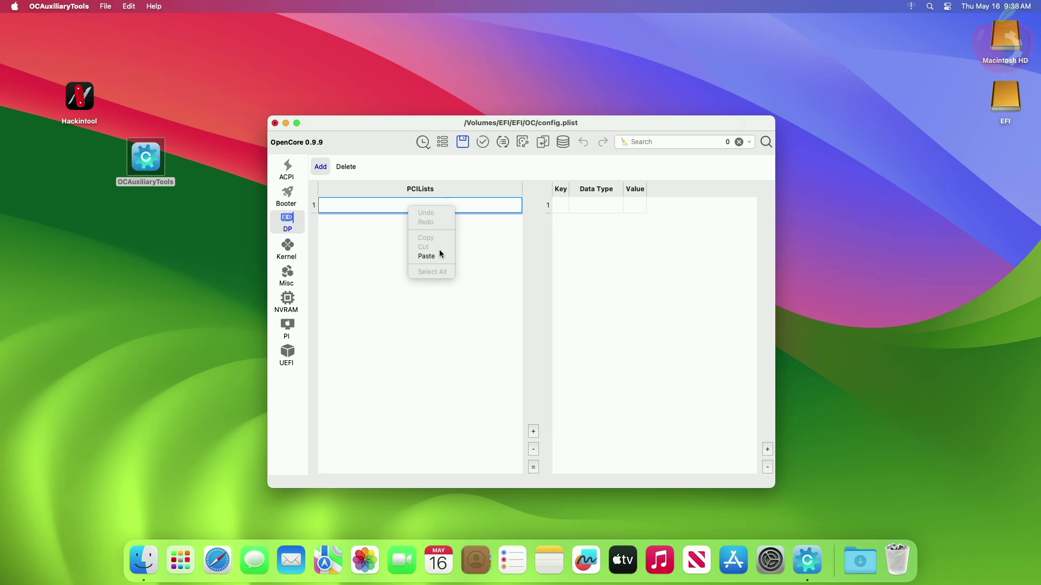
{"action": "left_click", "coordinate": [426, 255]}
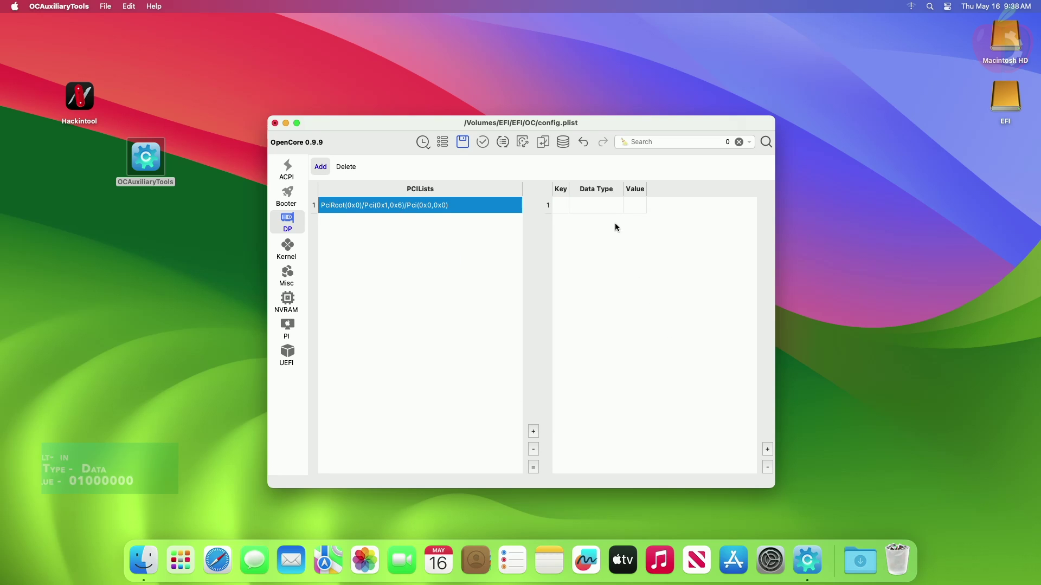
Give that device a built-in property of type Data with value 01000000
{"action": "left_click", "coordinate": [628, 208]}
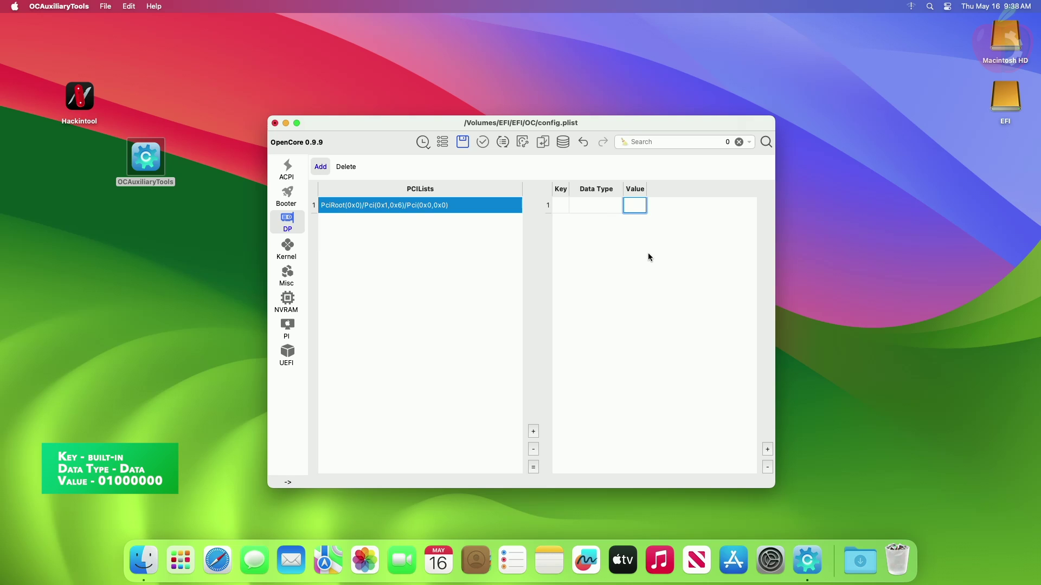
{"action": "type", "text": "0"}
{"action": "type", "text": "1"}
{"action": "type", "text": "0000"}
{"action": "type", "text": "00"}
{"action": "key", "text": "Return"}
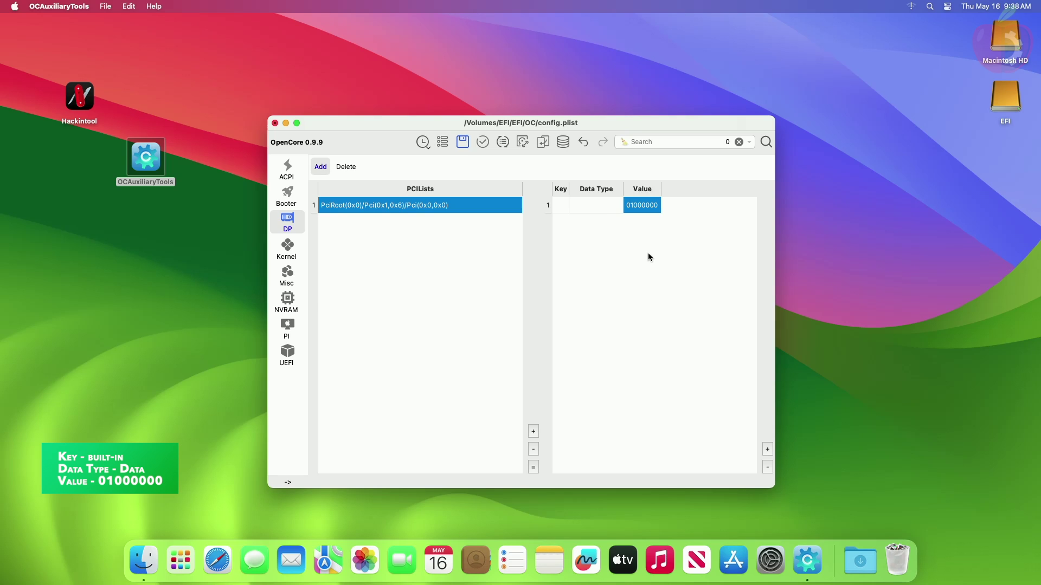
{"action": "left_click", "coordinate": [613, 210]}
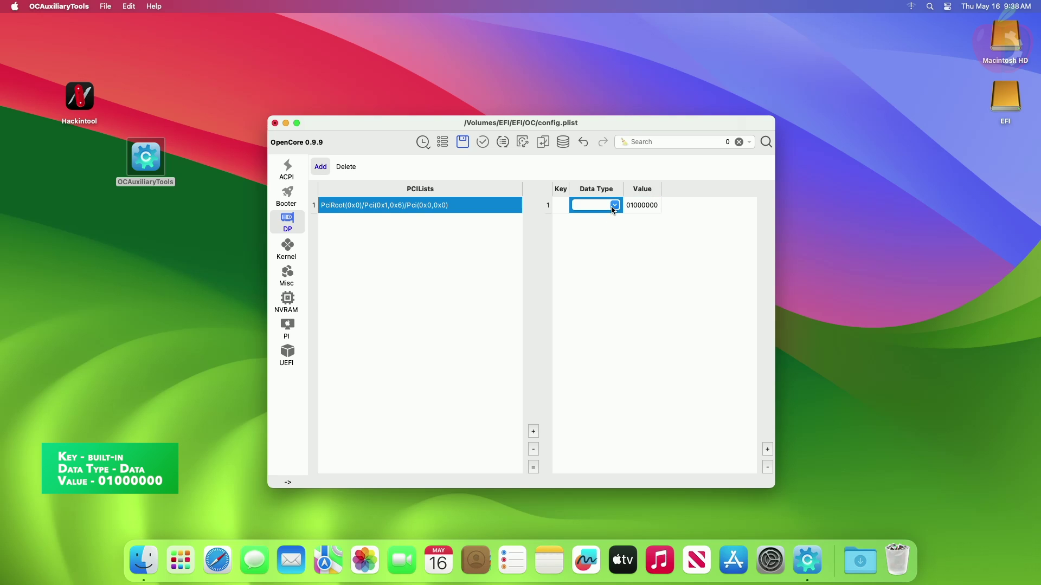
{"action": "left_click", "coordinate": [615, 207]}
{"action": "left_click", "coordinate": [608, 215]}
{"action": "left_click", "coordinate": [565, 209]}
{"action": "left_click", "coordinate": [565, 210]}
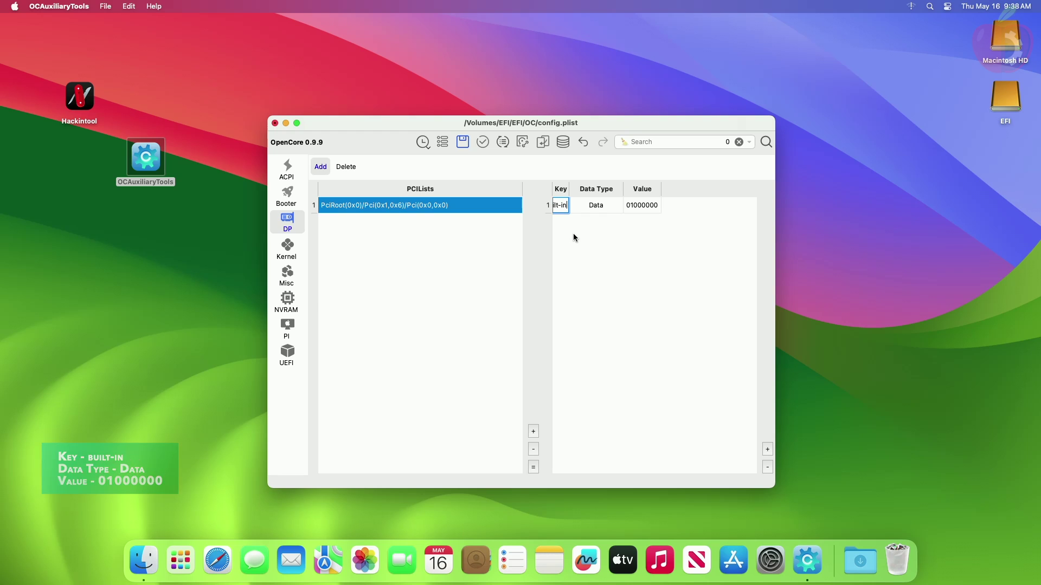
{"action": "key", "text": "Return"}
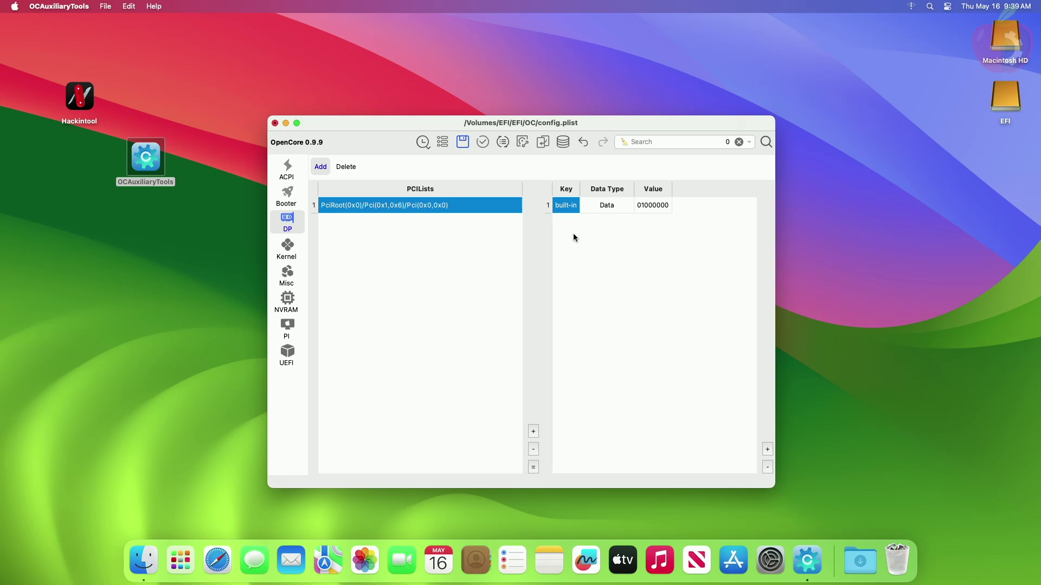
Save and close the edited config, eject the EFI volume, and restart the Mac
{"action": "left_click", "coordinate": [275, 124]}
{"action": "left_click", "coordinate": [572, 287]}
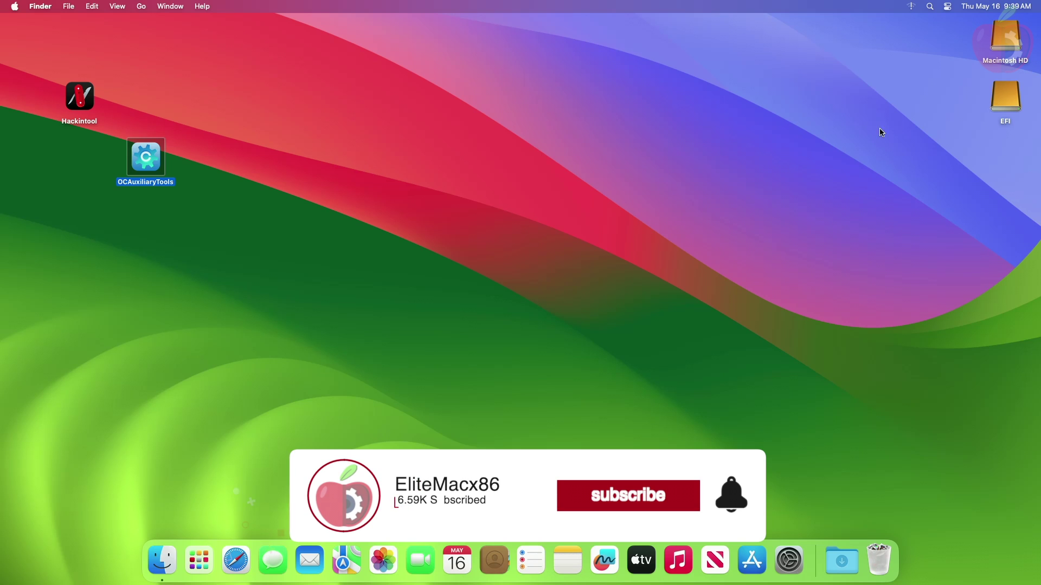
{"action": "right_click", "coordinate": [1005, 96]}
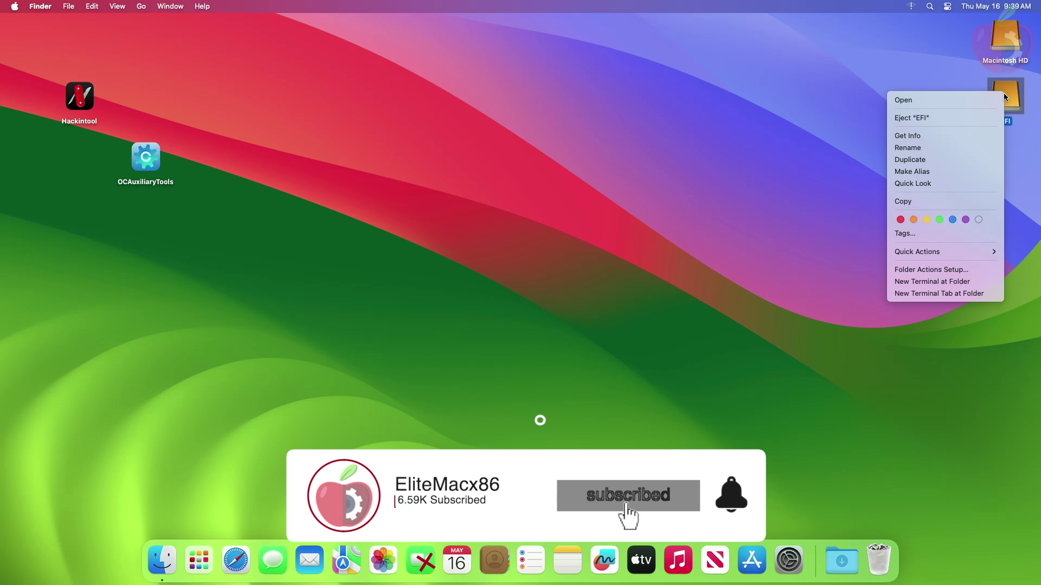
{"action": "left_click", "coordinate": [954, 119]}
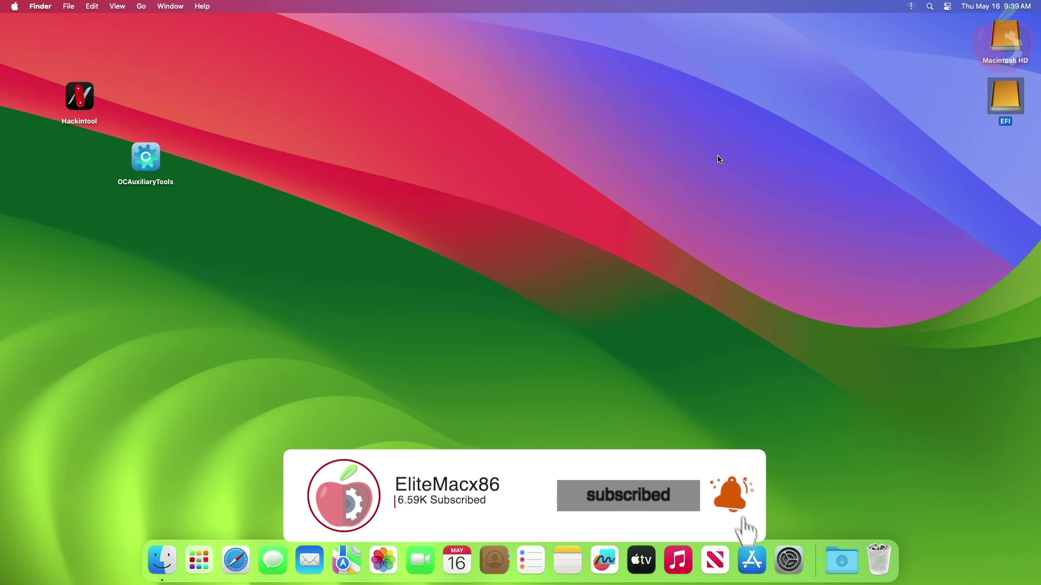
{"action": "left_click", "coordinate": [14, 6]}
{"action": "left_click", "coordinate": [47, 115]}
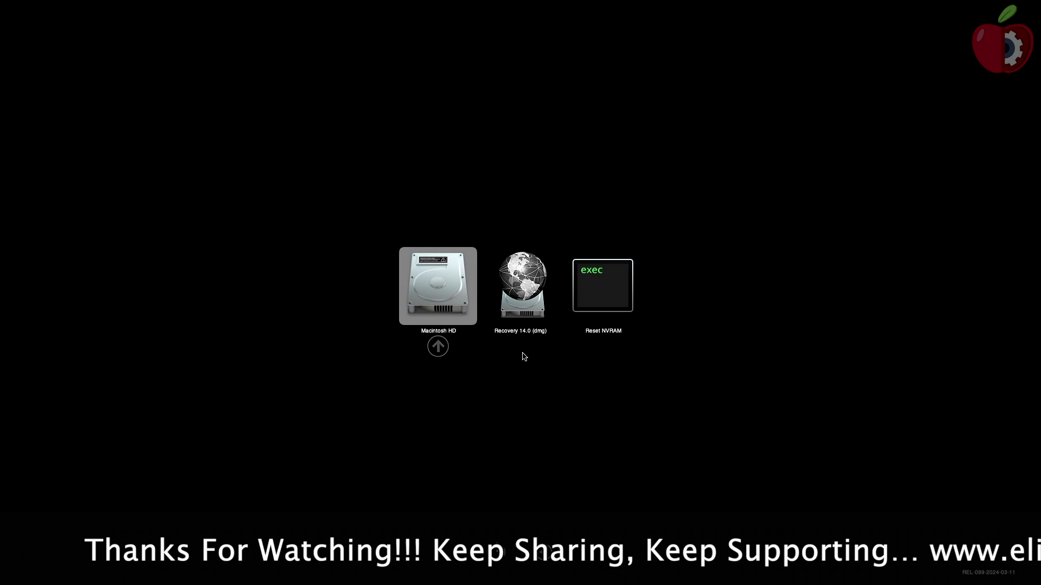
Boot Macintosh HD from the OpenCore picker and log in with the account password
{"action": "key", "text": "Return"}
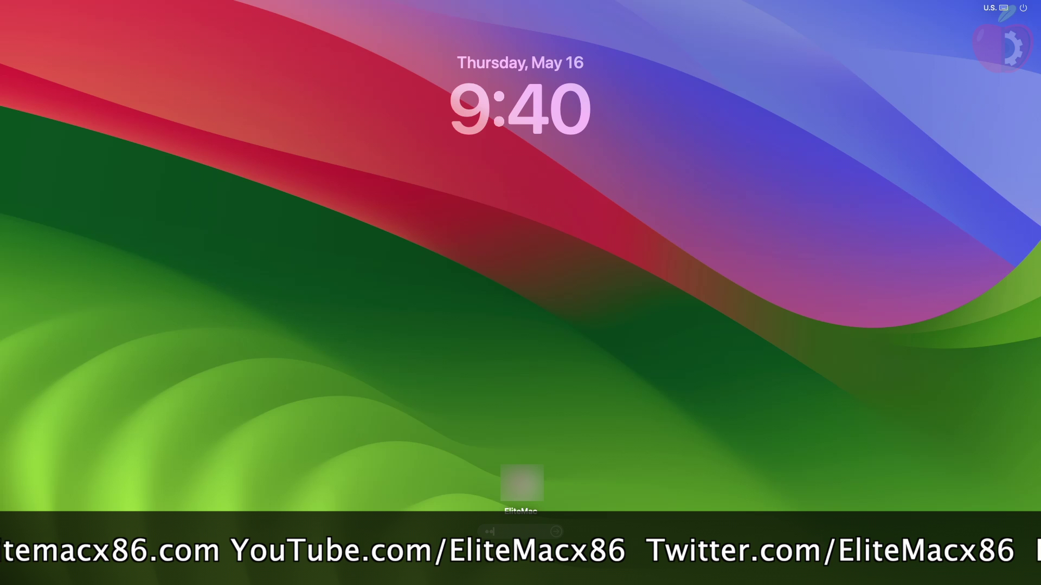
{"action": "type", "text": "••"}
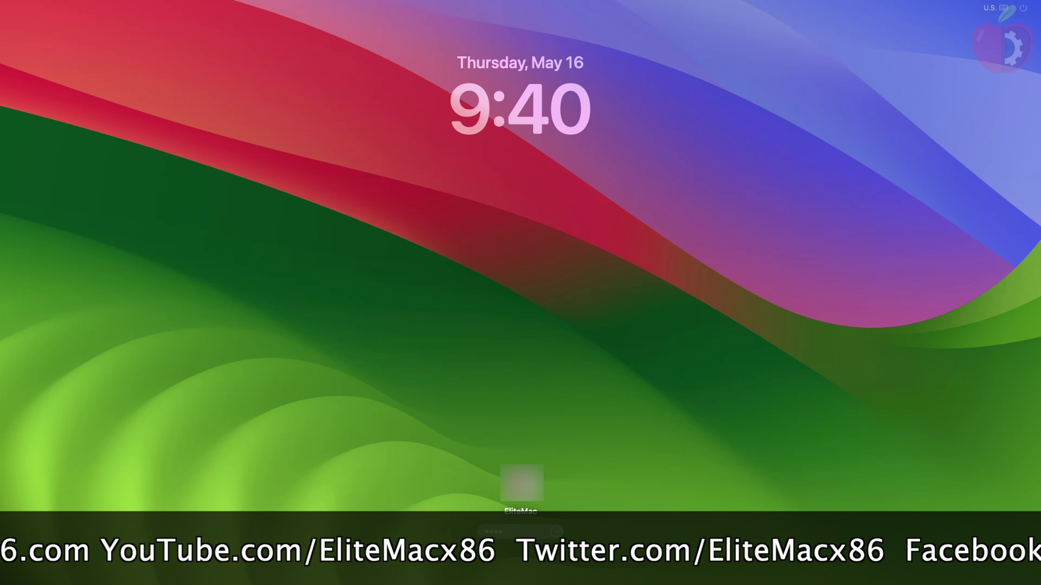
{"action": "key", "text": "Return"}
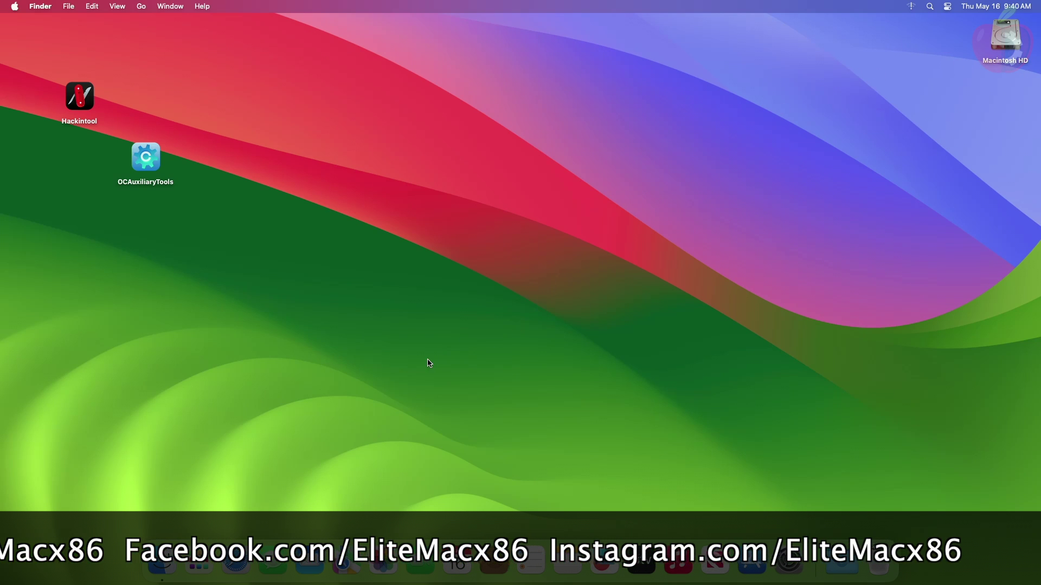
{"action": "left_click", "coordinate": [199, 573]}
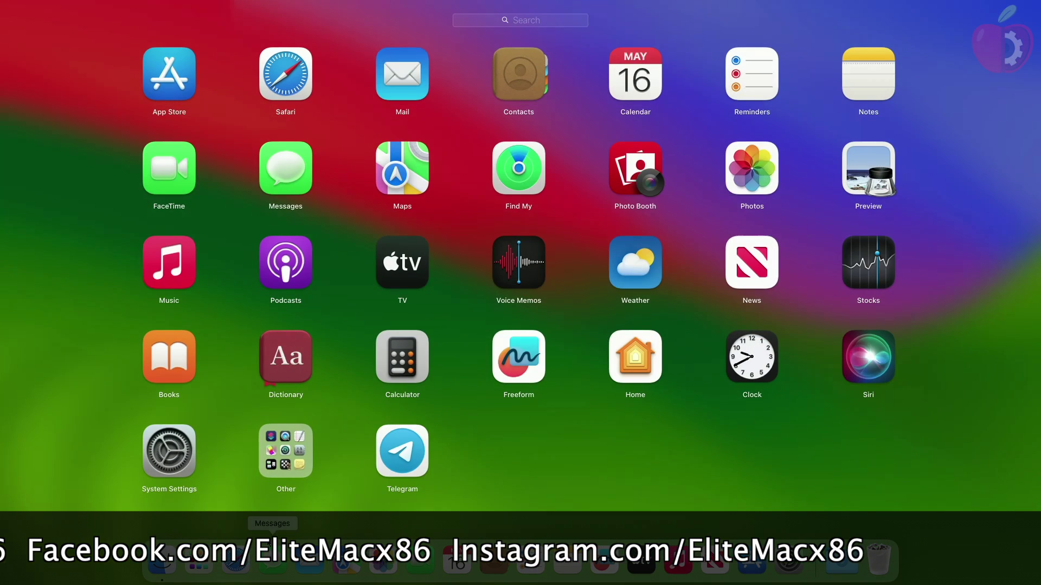
{"action": "left_click", "coordinate": [285, 450]}
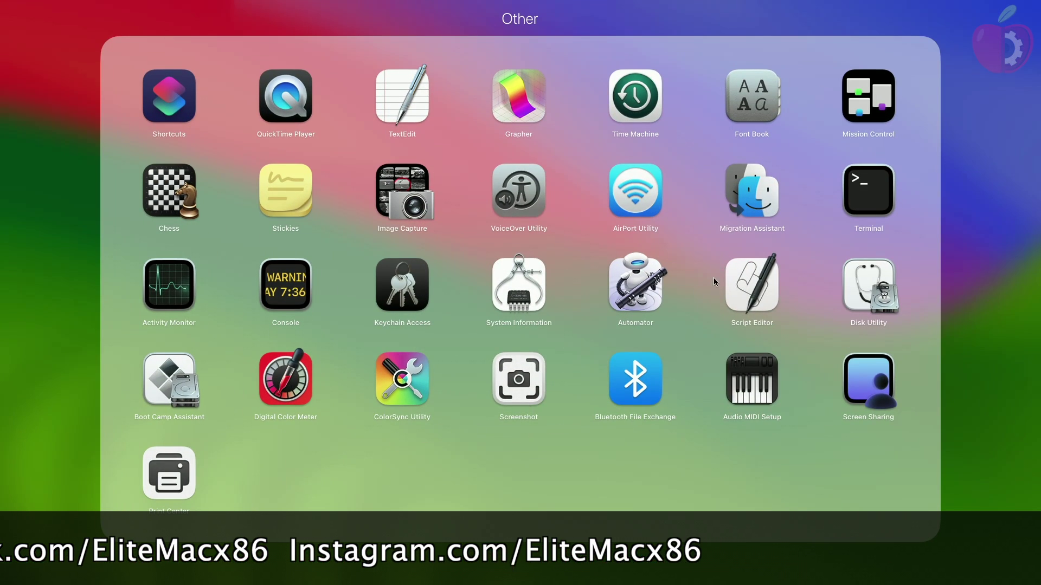
{"action": "left_click", "coordinate": [883, 310]}
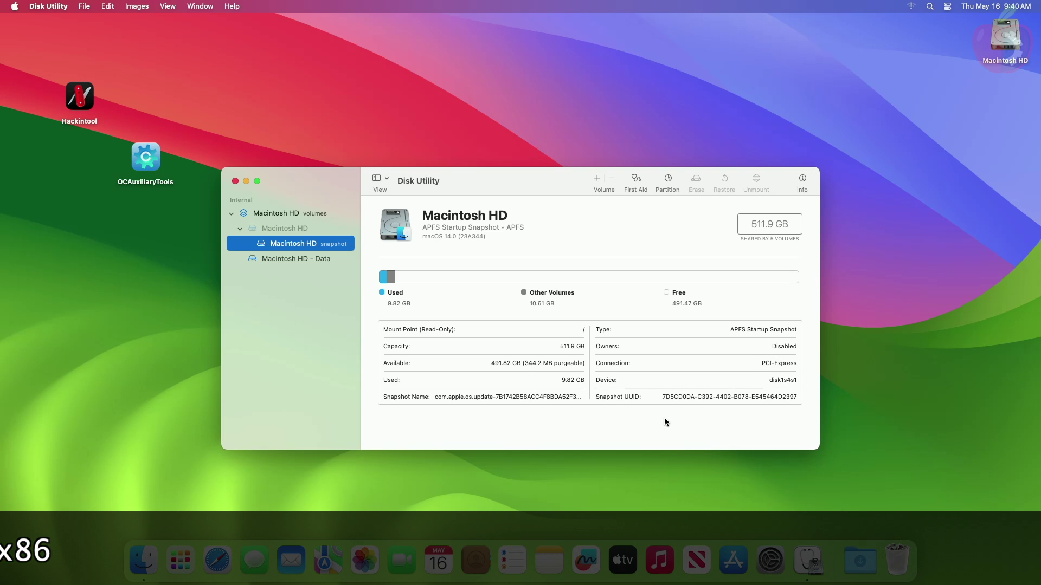
{"action": "key", "text": "super+q"}
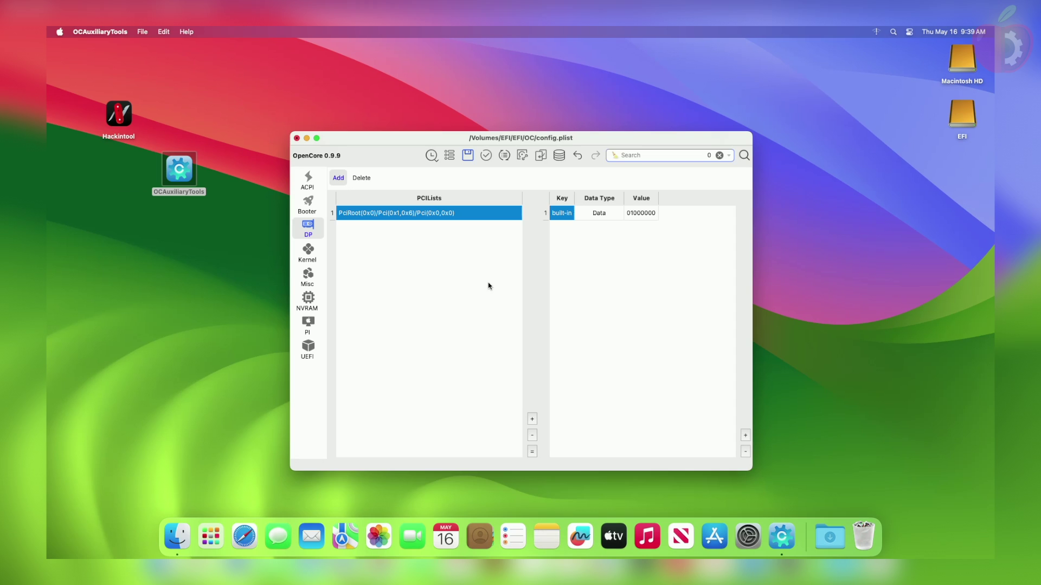
Check the Kernel Quirks, where ExternalDiskIcons stays unchecked, then close the config editor
{"action": "left_click", "coordinate": [308, 252]}
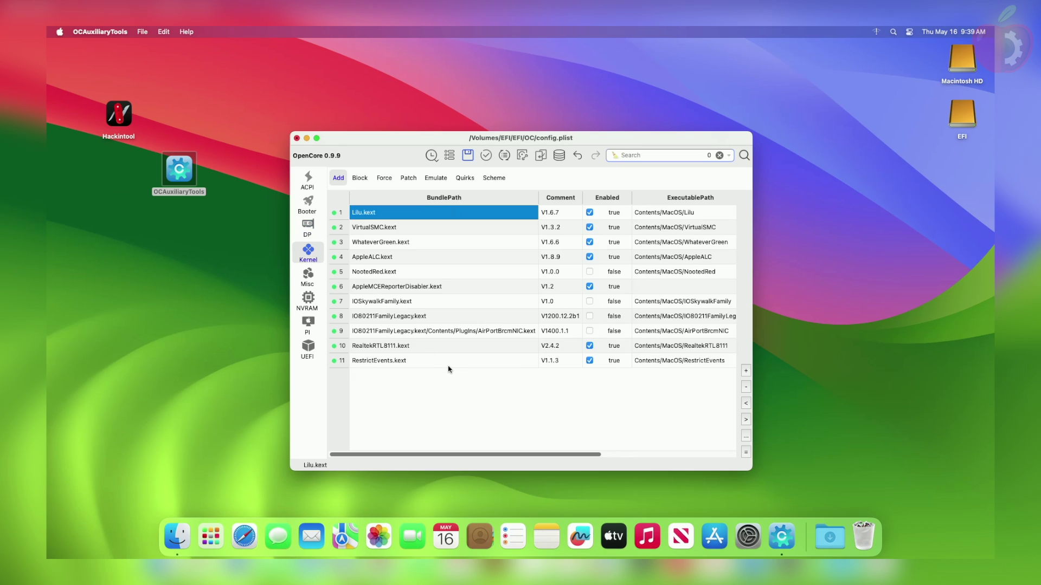
{"action": "left_click", "coordinate": [470, 179]}
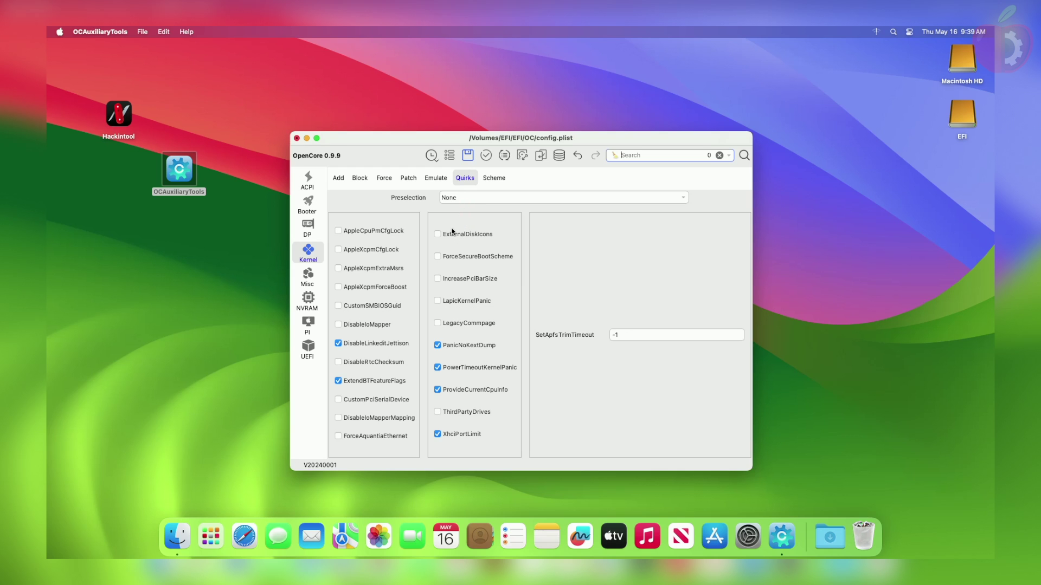
{"action": "left_click", "coordinate": [297, 138]}
{"action": "left_click", "coordinate": [582, 288]}
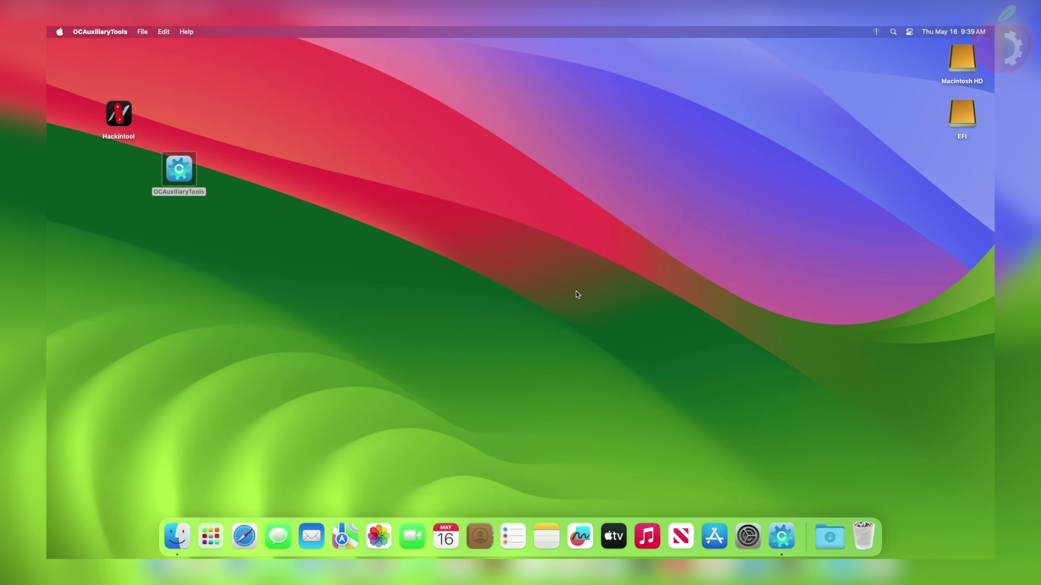